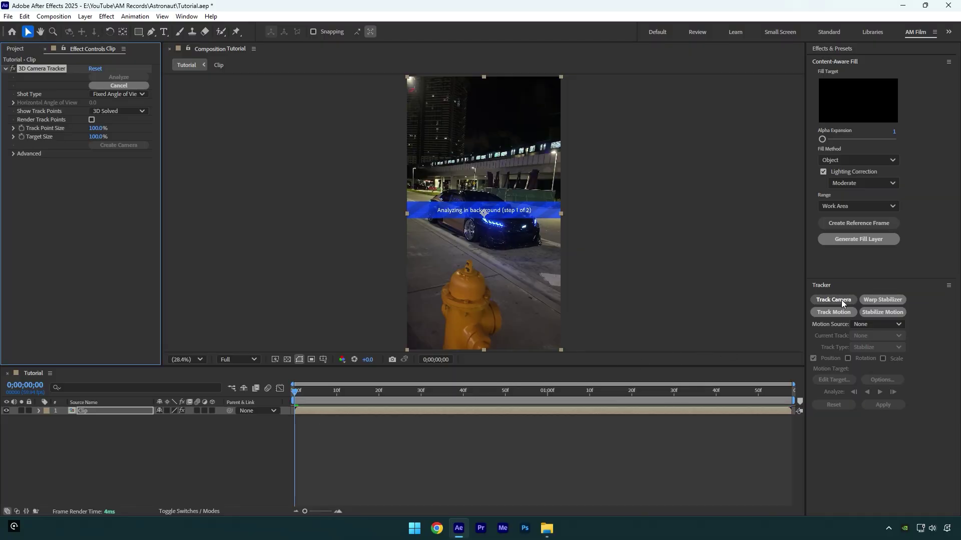
Expand the 3D Camera Tracker's Advanced group to reveal the 118-frame solve's 1.42-pixel average error
click(13, 154)
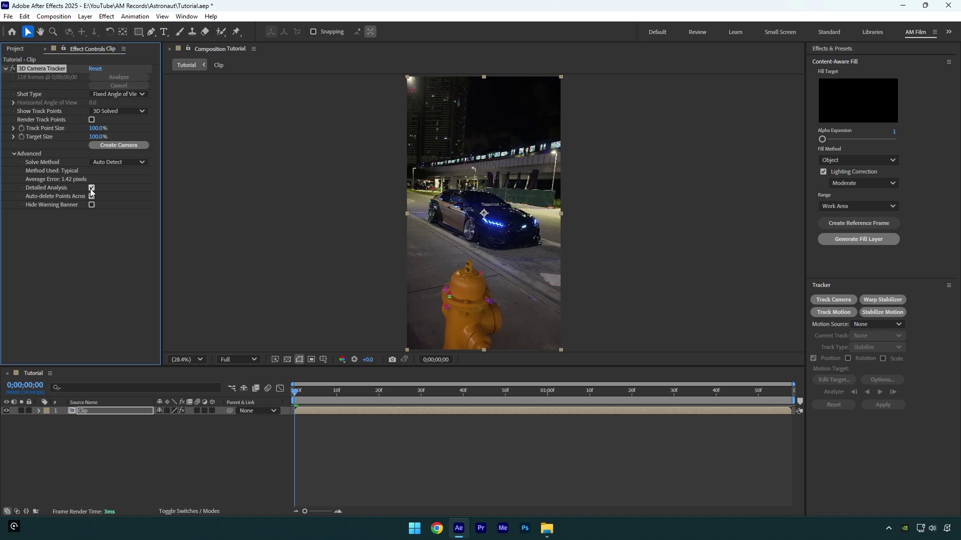
Select the track points along the overpass and set them as the ground plane and origin
click(520, 161)
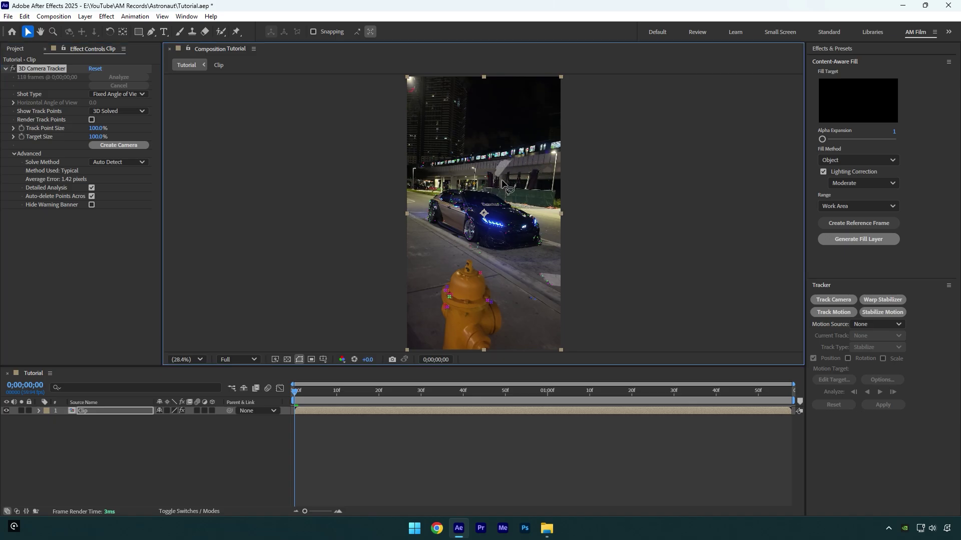
mouse_move(512, 161)
mouse_down()
mouse_move(528, 168)
mouse_move(508, 166)
mouse_up()
right_click(508, 169)
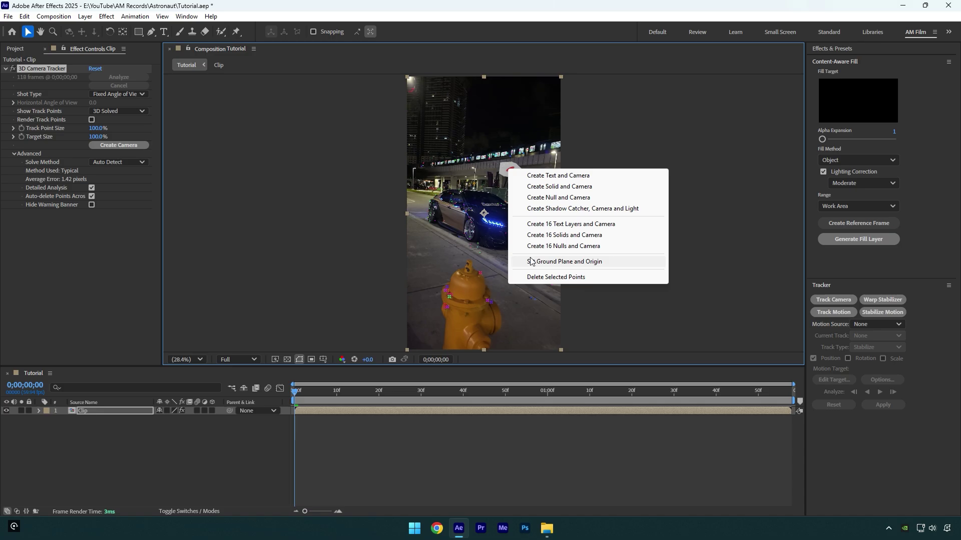
click(530, 262)
right_click(511, 170)
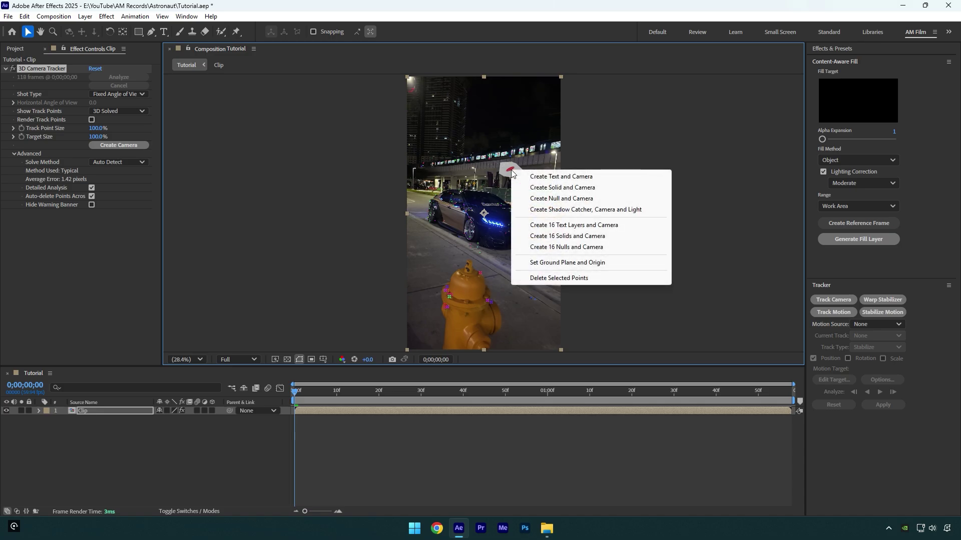
Create the track solid and camera, then import astronaut.glb into the comp at 50% object scale
click(535, 189)
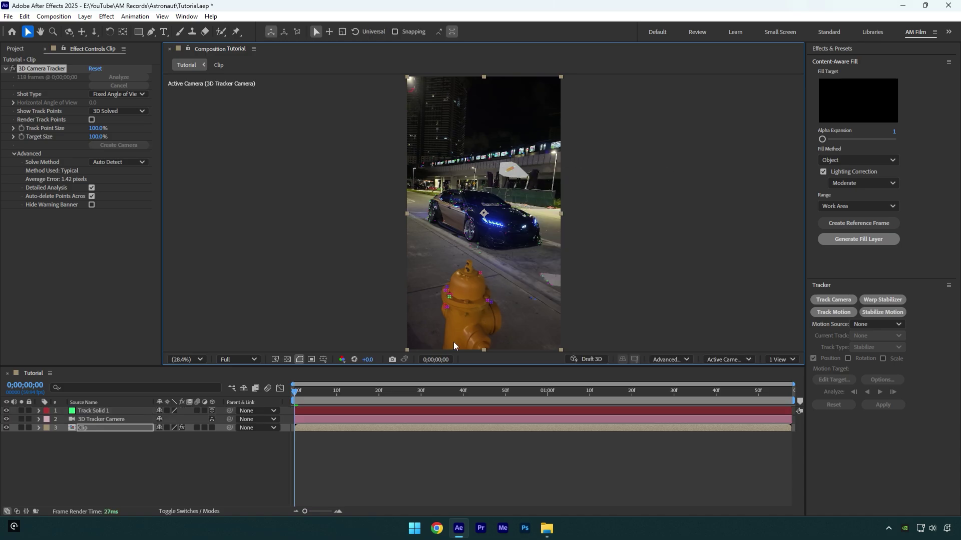
mouse_move(547, 528)
click(547, 481)
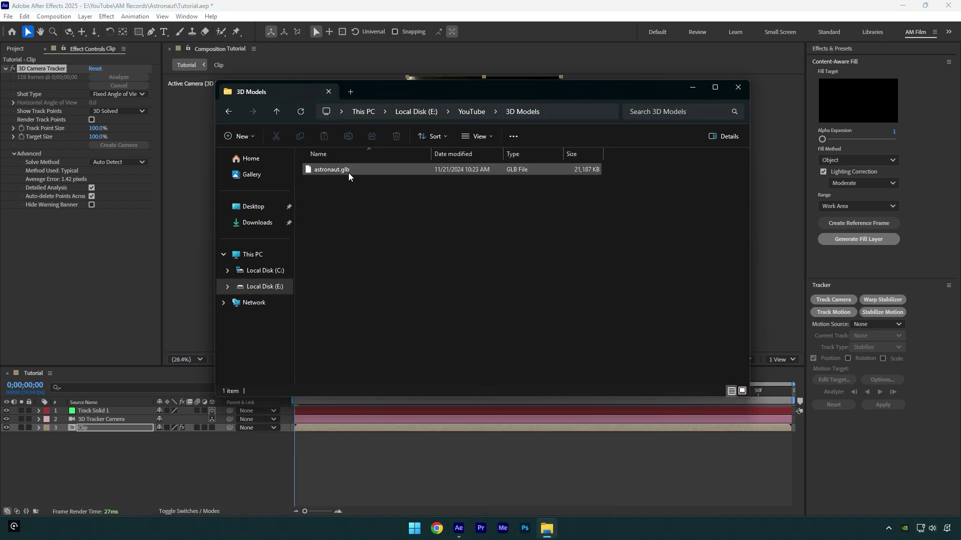
drag(348, 170, 162, 469)
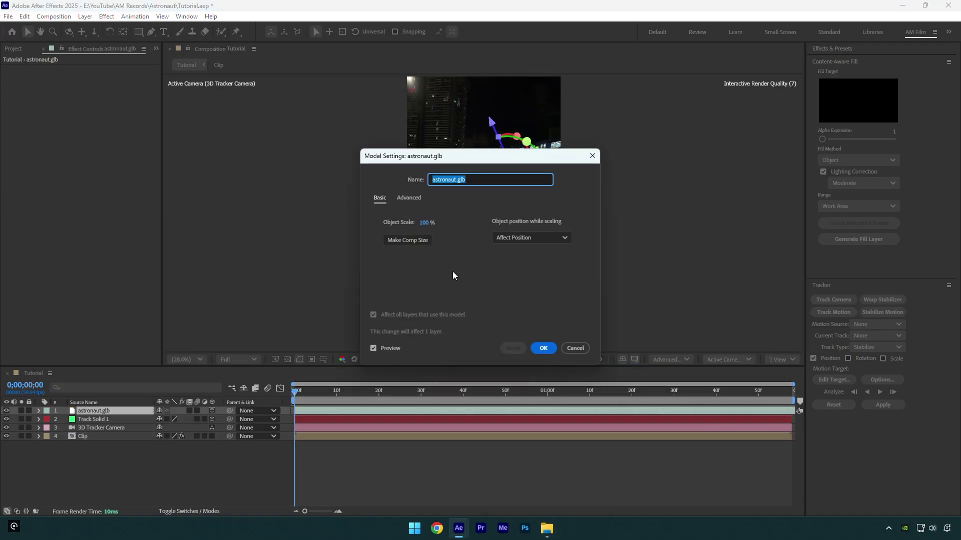
click(412, 242)
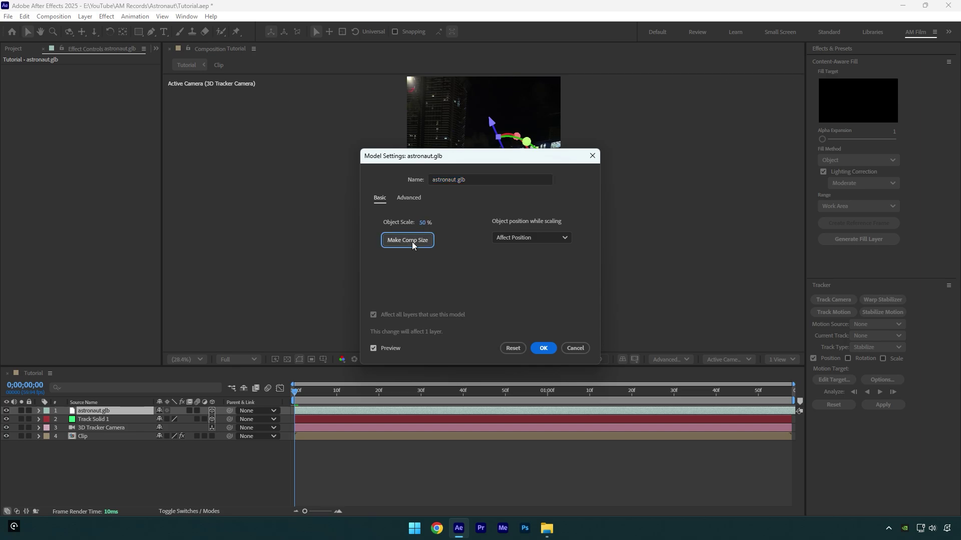
click(543, 349)
Scale the astronaut up to 2558.5 and stand it upright on the overpass, checking across the clip
key(s)
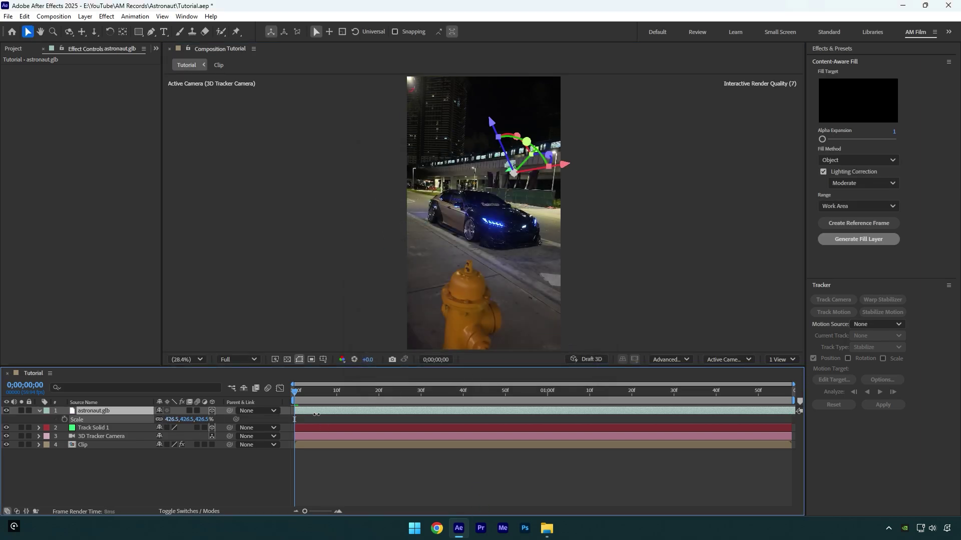
drag(518, 160, 460, 108)
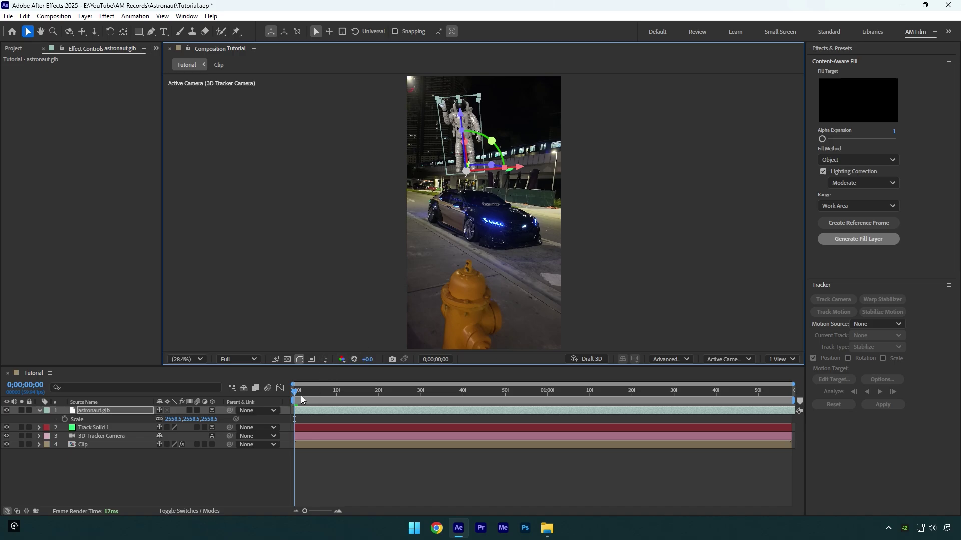
drag(302, 399, 443, 398)
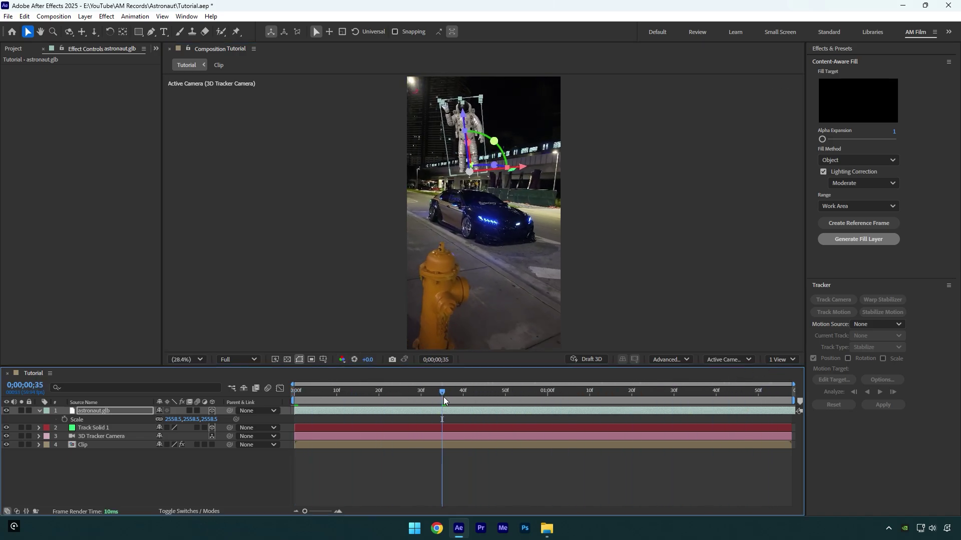
Set the astronaut's animation to 'wave', then rotate it and shift it along the overpass
click(38, 411)
click(46, 420)
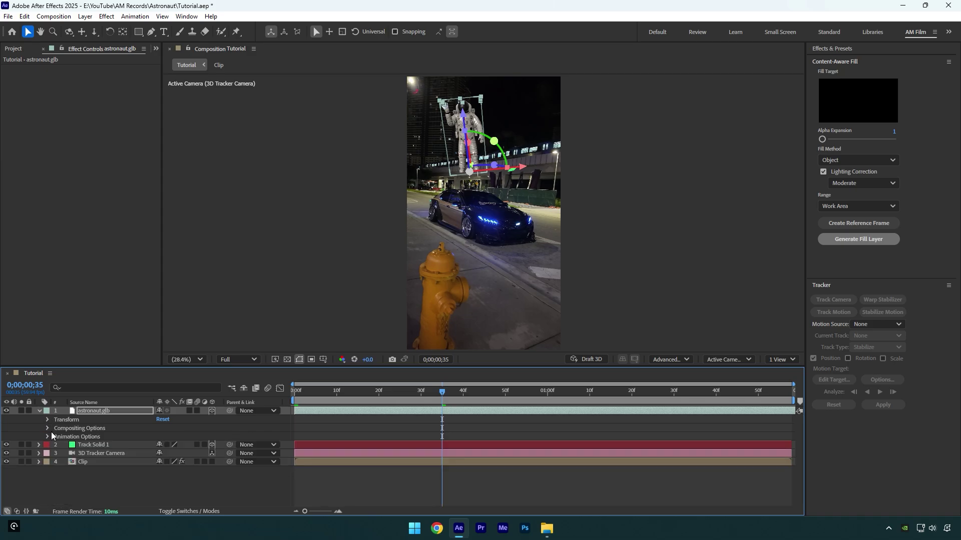
click(46, 436)
click(184, 446)
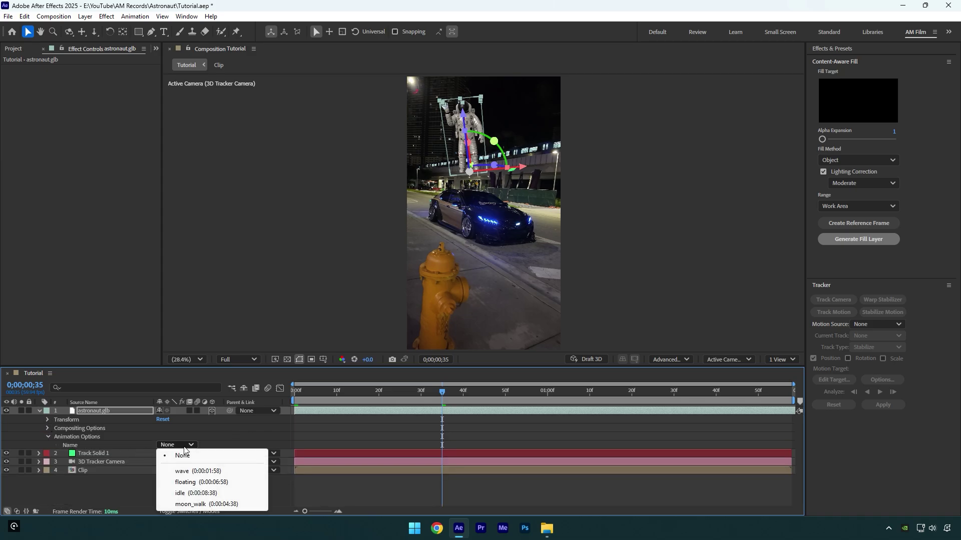
click(194, 473)
drag(461, 386, 432, 403)
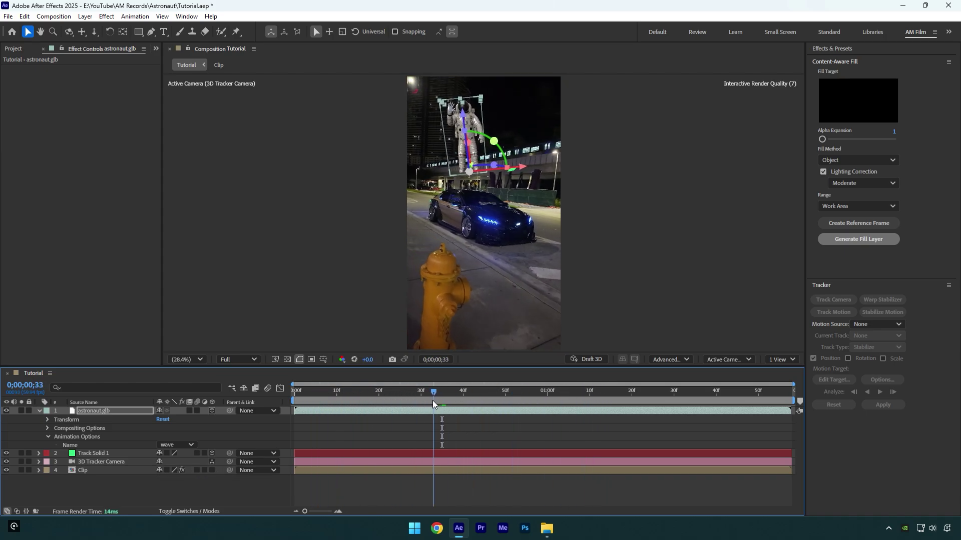
drag(495, 140, 505, 156)
drag(519, 191, 511, 189)
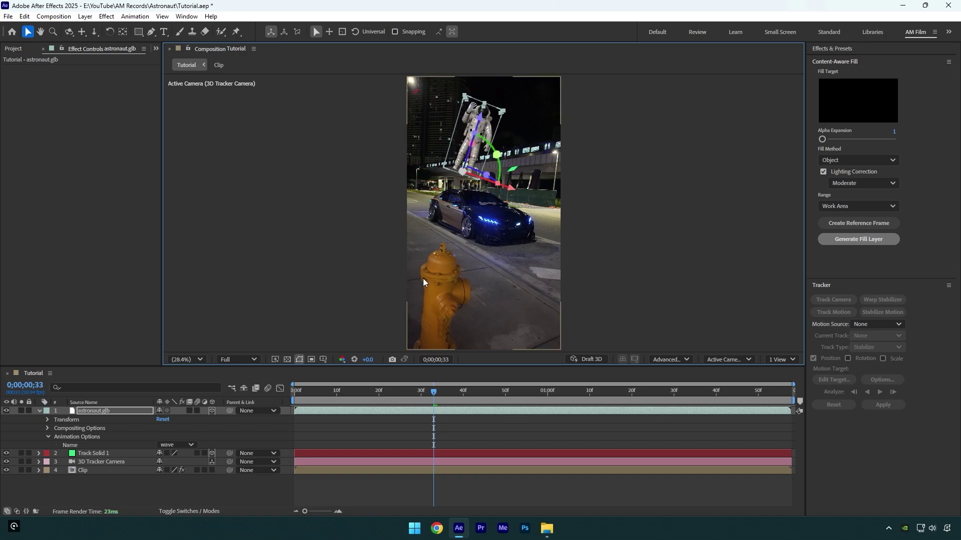
Duplicate the Clip layer, move the copy to the top and rename it 'Mask'
click(39, 411)
click(92, 436)
key(ctrl+d)
drag(88, 436, 88, 410)
right_click(88, 410)
click(118, 380)
text(M)
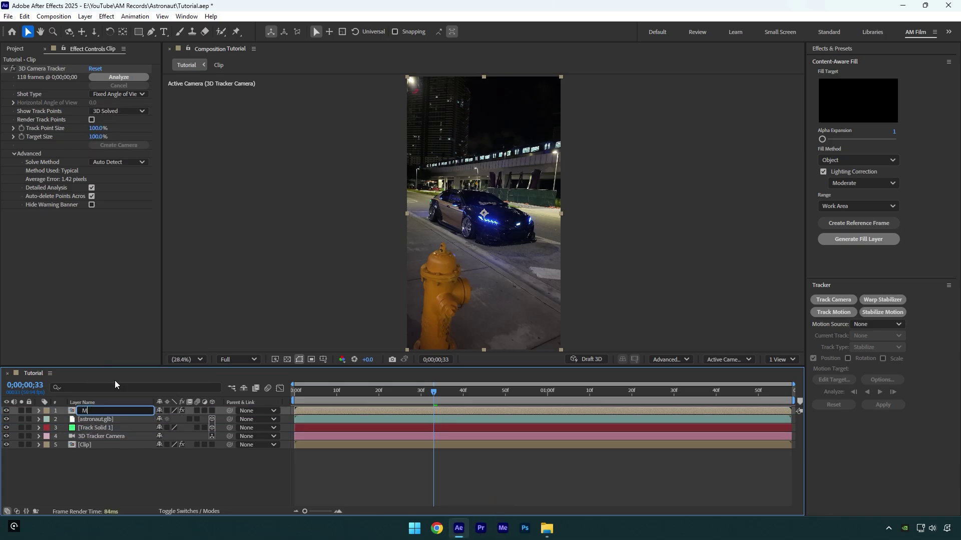
text(ask)
key(Return)
Delete the copy's 3D Camera Tracker and apply Mocha AE to it from the first frame
click(46, 69)
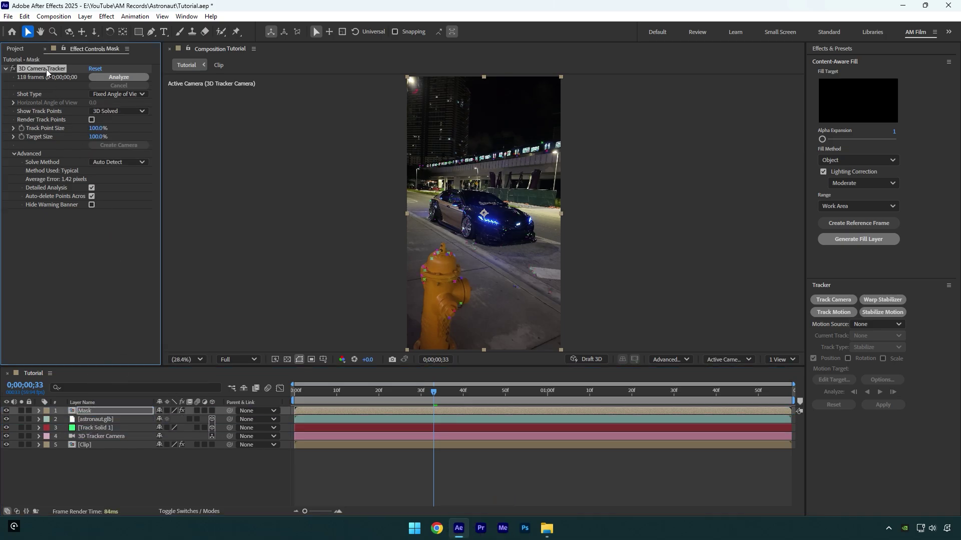
key(Delete)
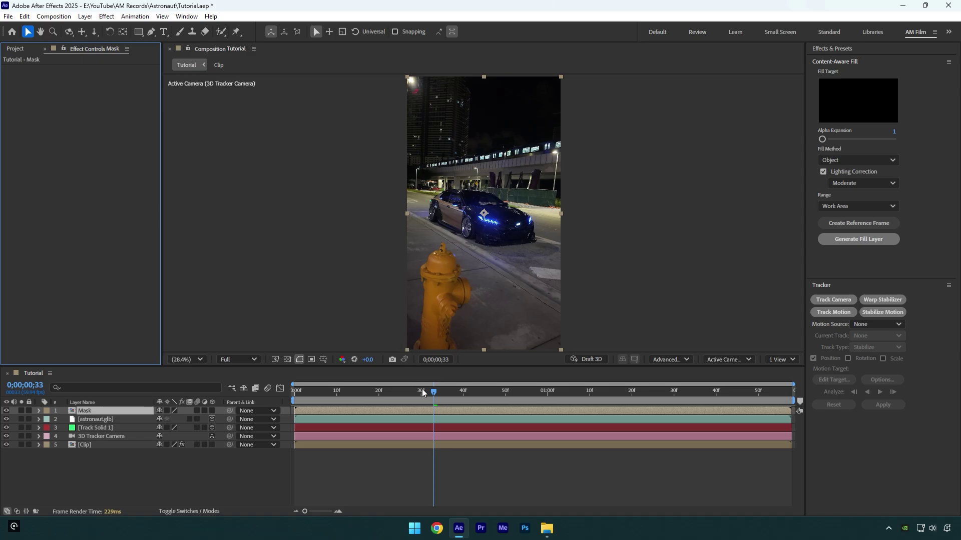
drag(431, 391, 282, 396)
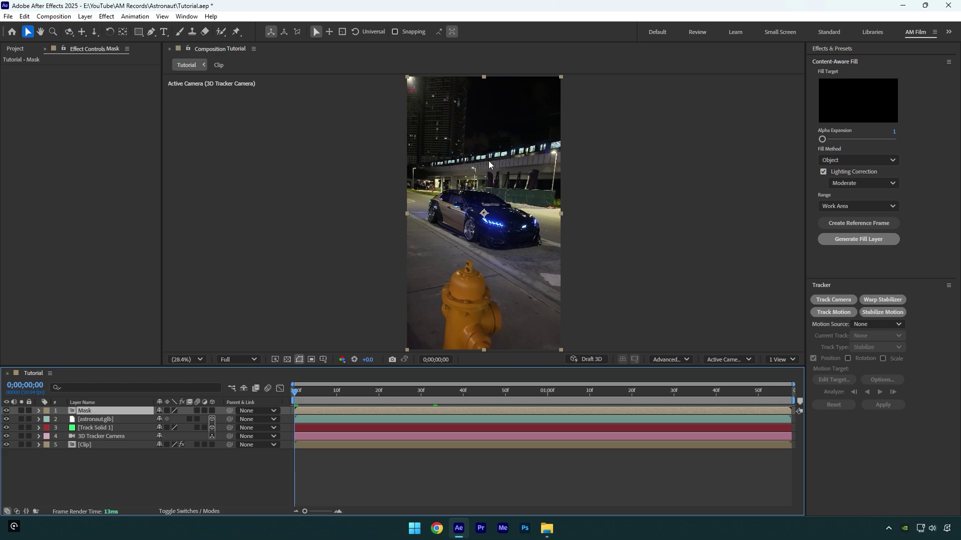
key(ctrl+space)
text(moc)
key(Return)
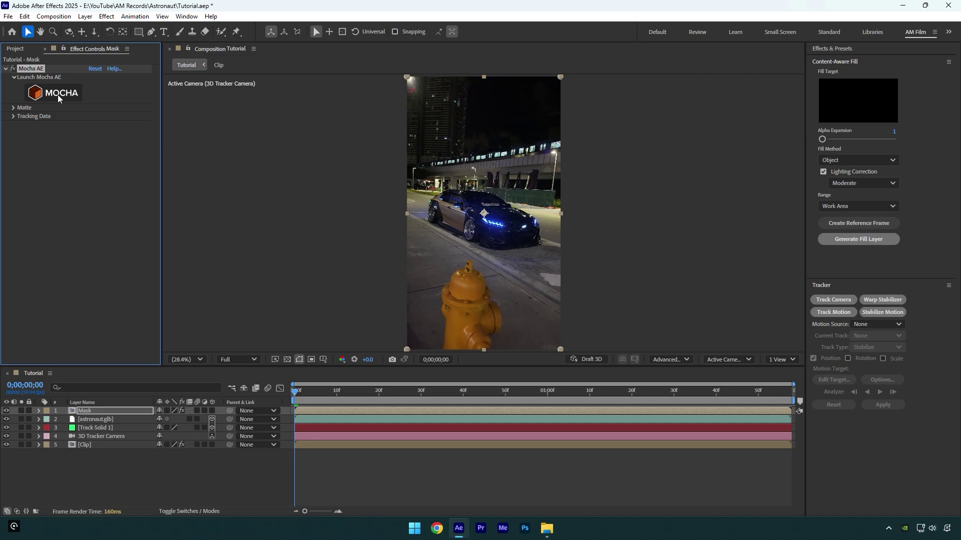
Launch Mocha AE and draw a closed four-point X-Spline over the dark building above the train
click(58, 95)
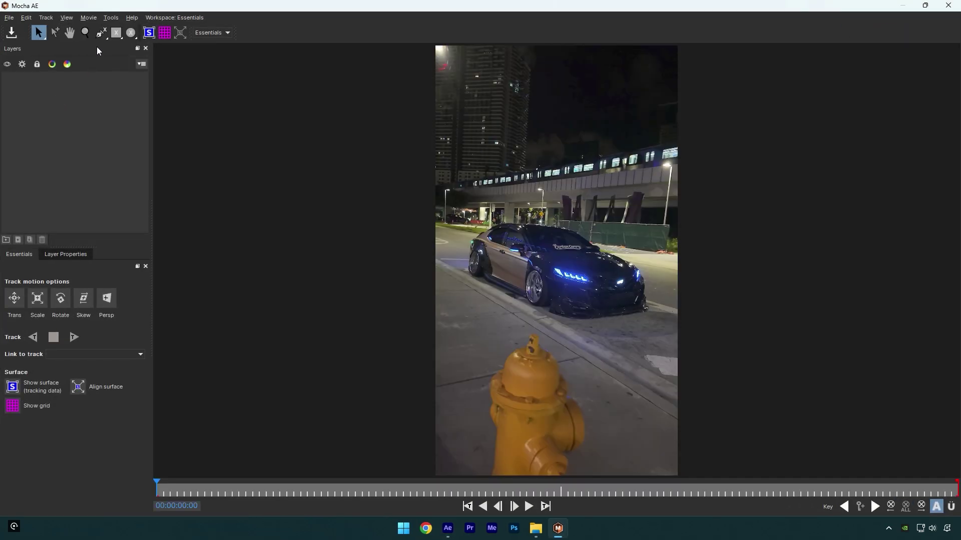
scroll(551, 83, up, 2)
key(x)
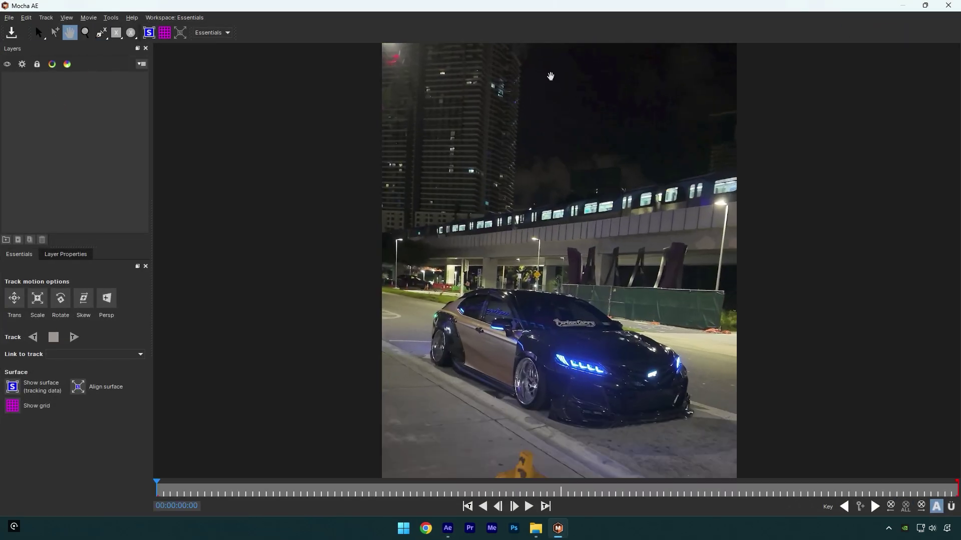
drag(548, 93, 524, 155)
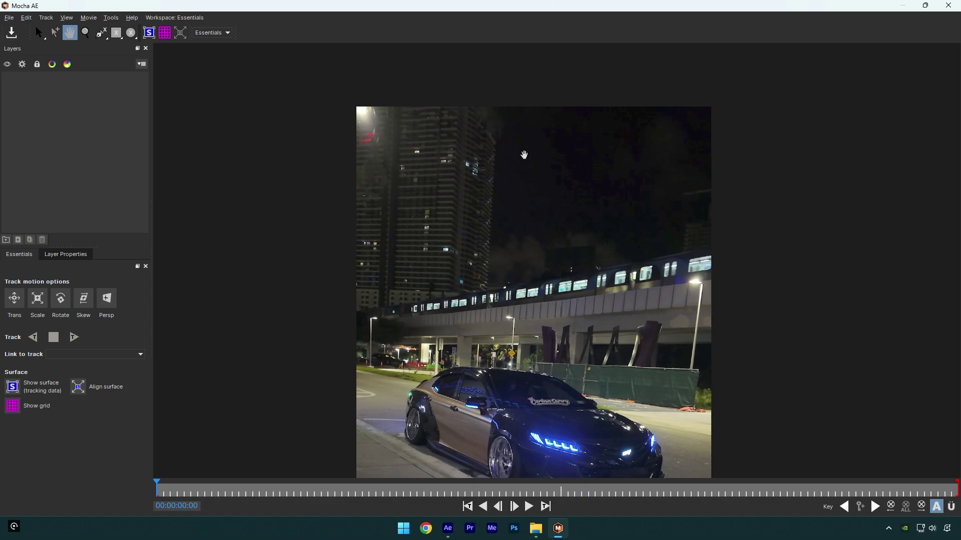
key(ctrl+l)
click(487, 289)
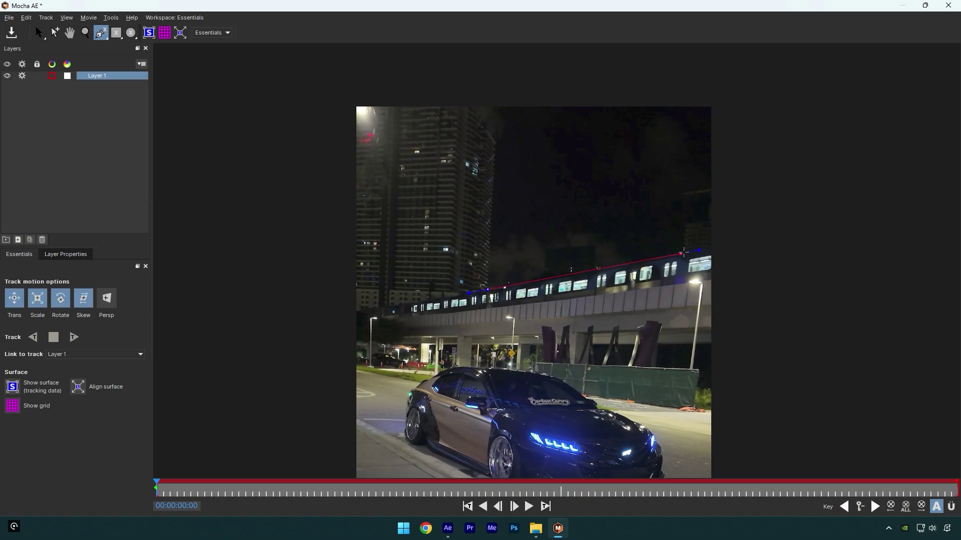
click(714, 246)
click(718, 96)
click(499, 101)
click(487, 289)
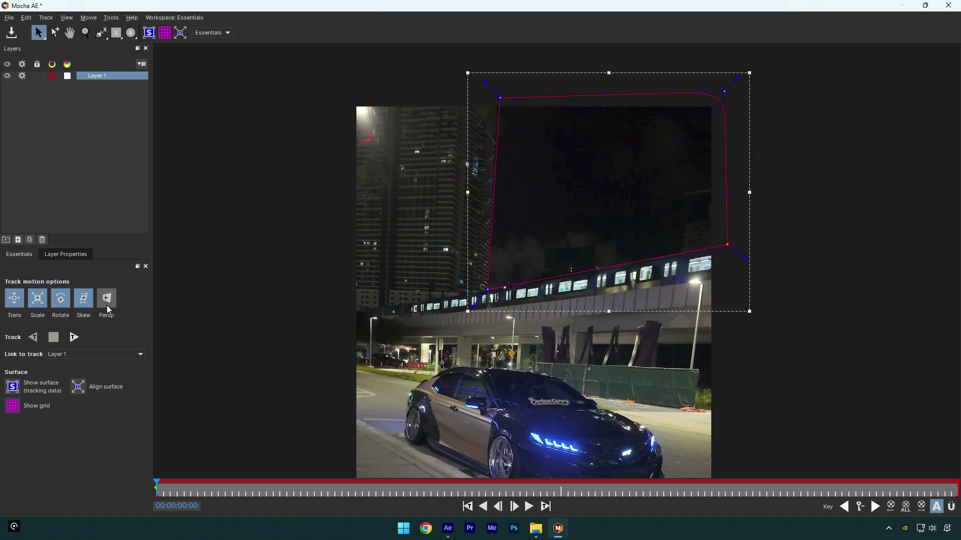
Track the shape forward, correct its top-left point, retrack, then save and close Mocha
click(79, 339)
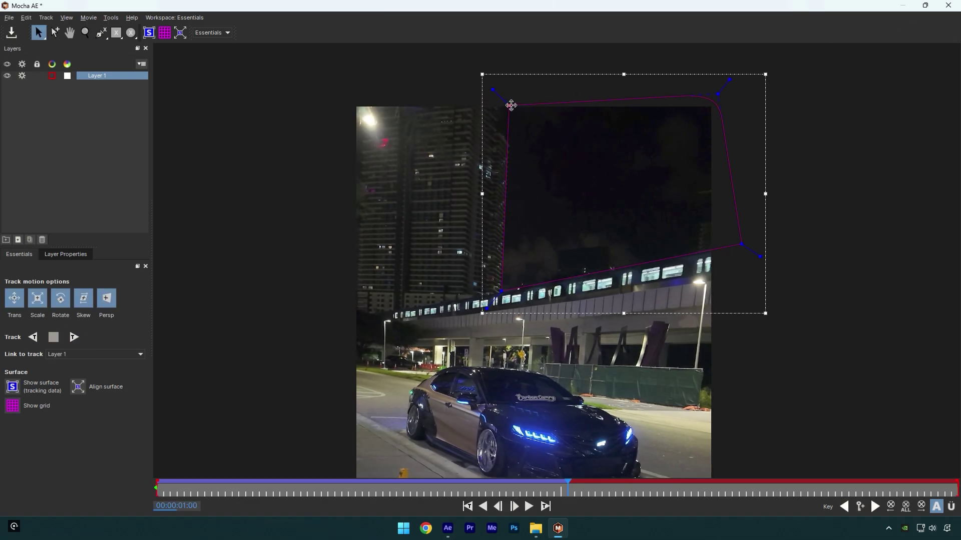
drag(511, 105, 513, 105)
click(74, 338)
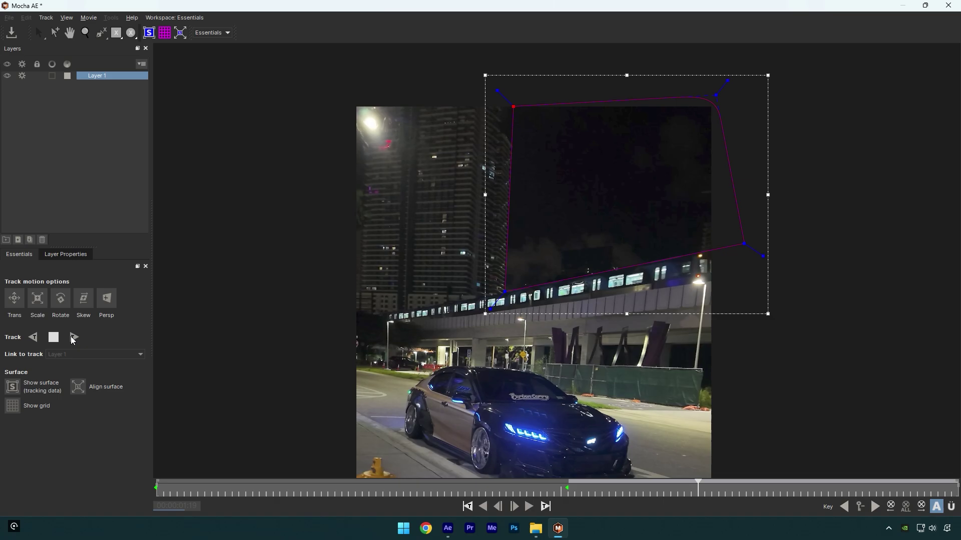
click(10, 41)
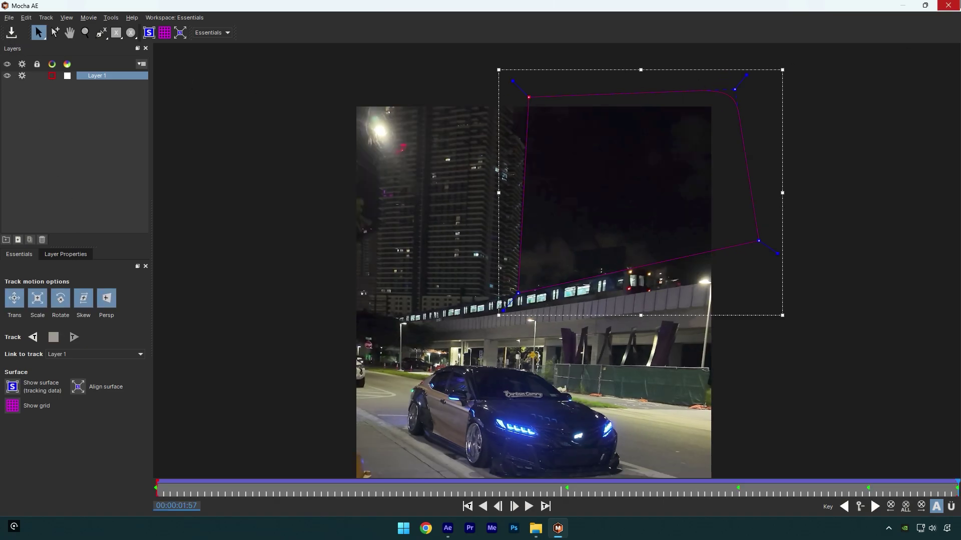
click(949, 5)
Convert the Mocha shape into an AE mask on the Mask layer with Subtract mode
click(14, 108)
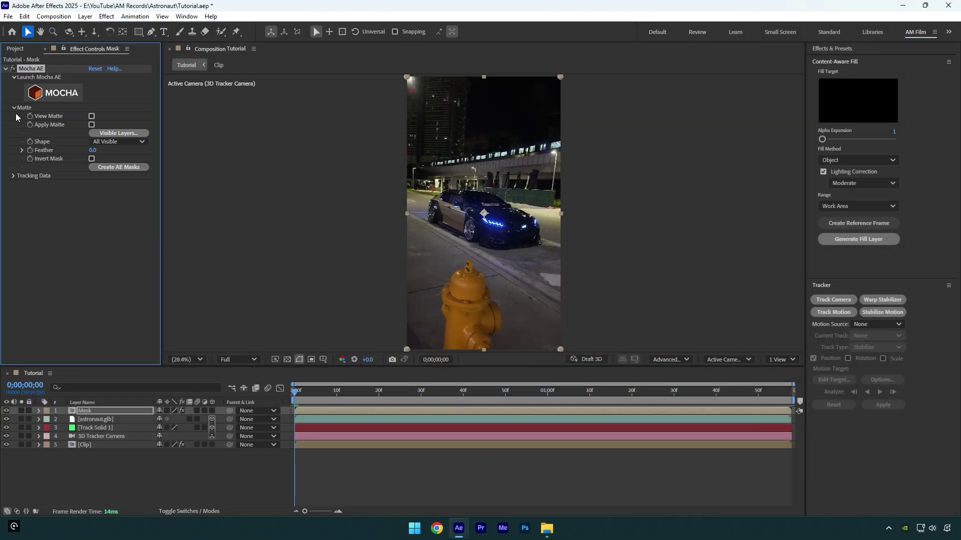
click(113, 167)
key(m)
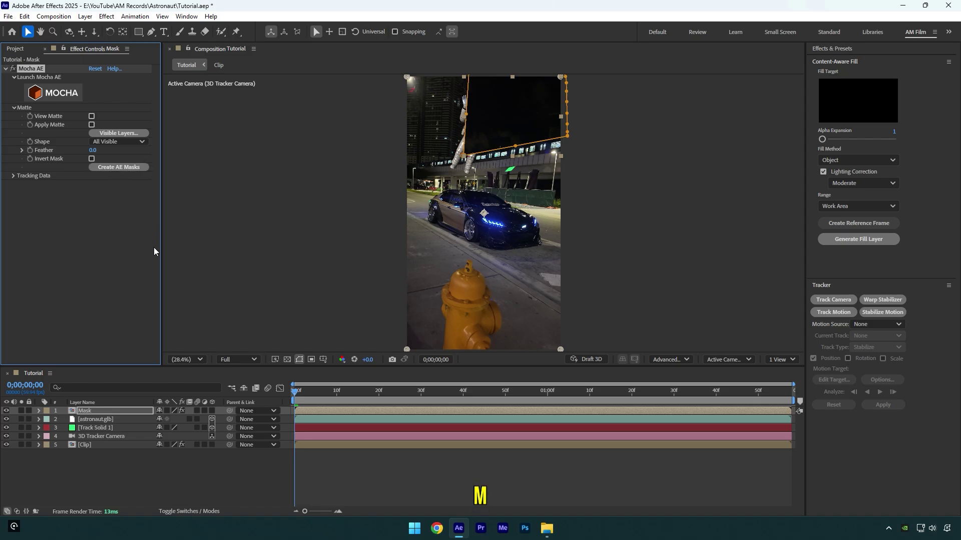
click(170, 419)
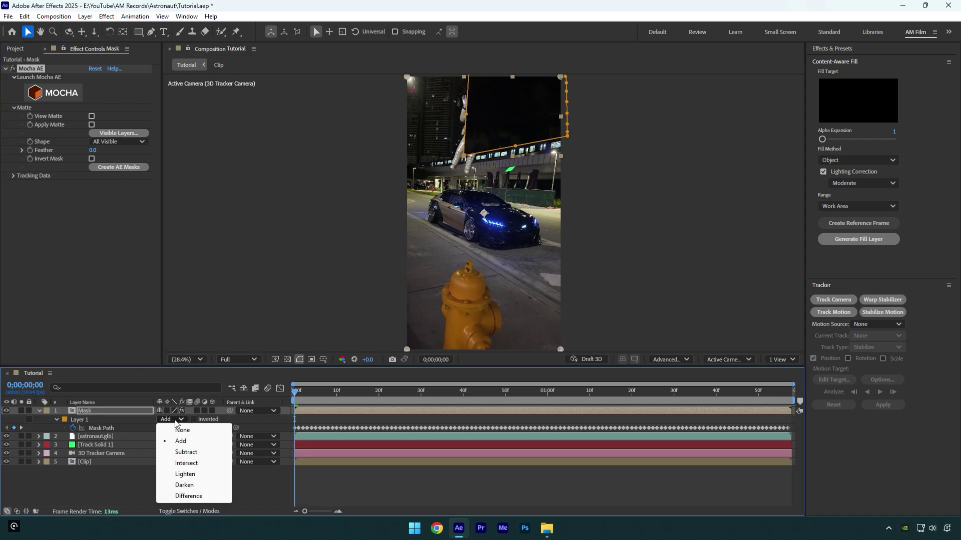
click(185, 452)
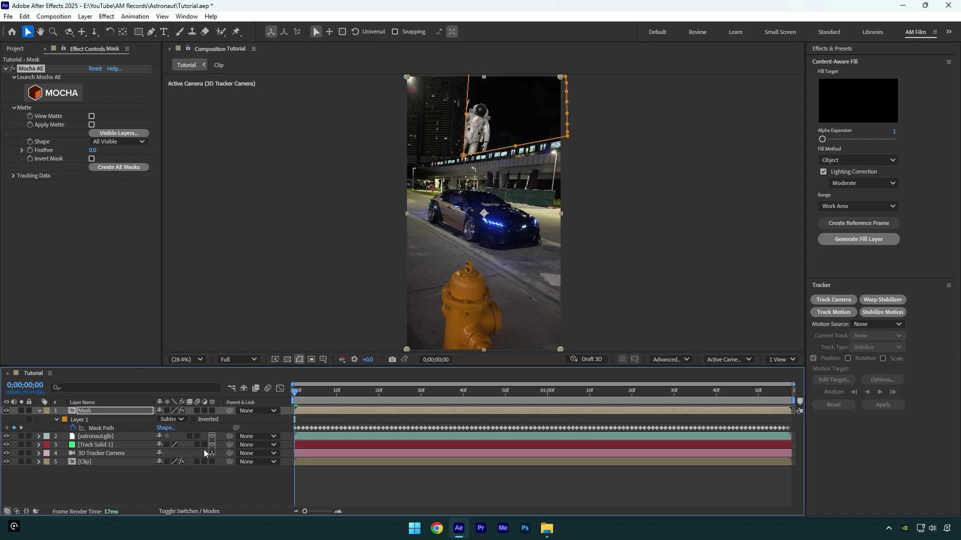
click(299, 359)
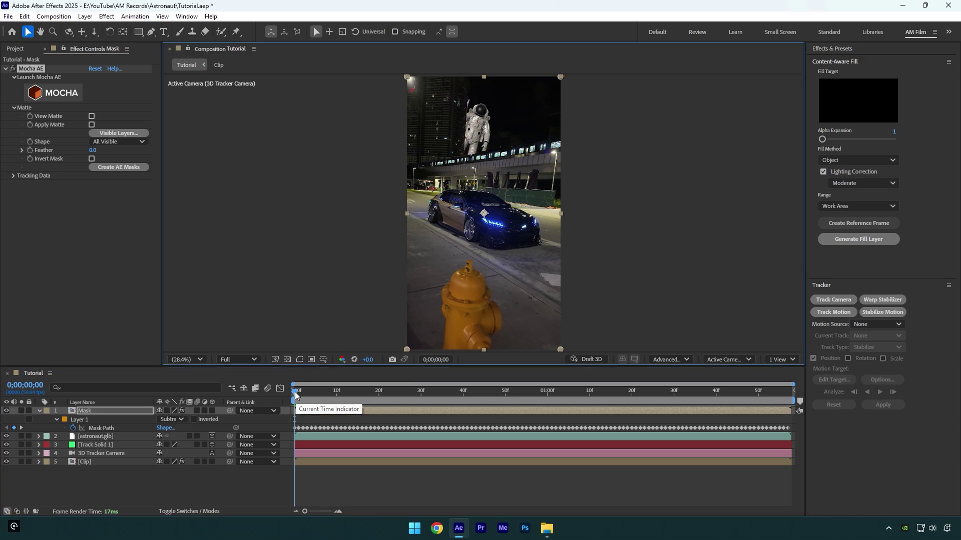
drag(295, 398, 408, 373)
Set the Mask Feather to 2 pixels and return the viewer magnification to Fit
scroll(440, 196, up, 5)
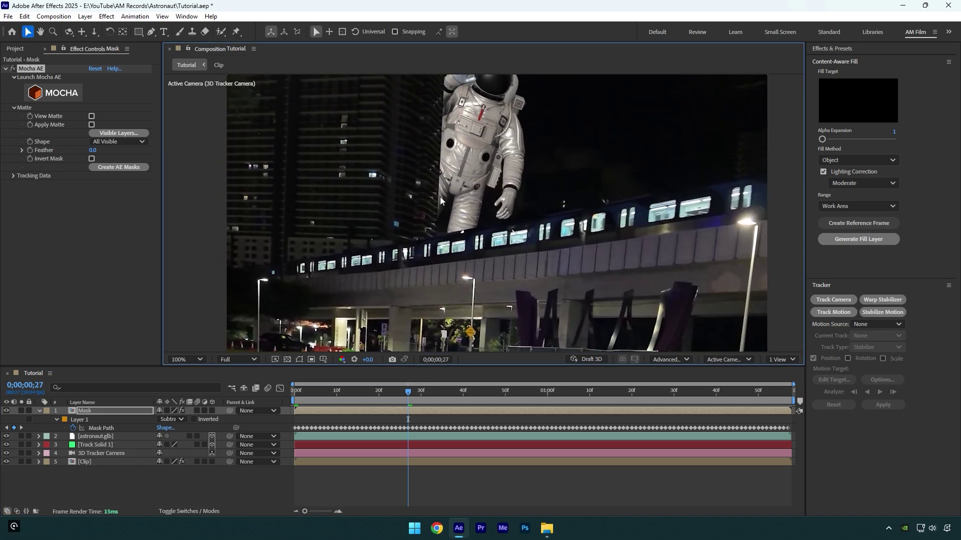
key(f)
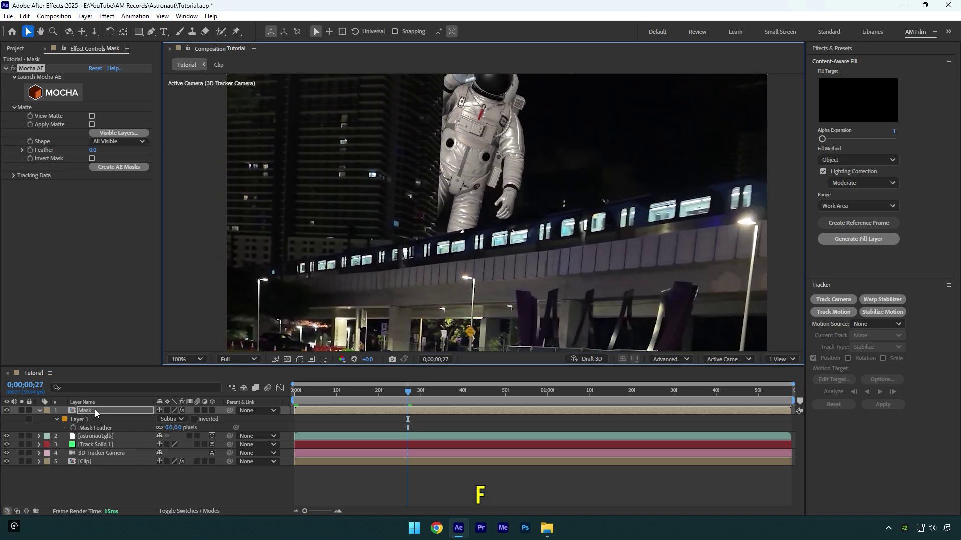
drag(170, 429, 176, 428)
click(171, 428)
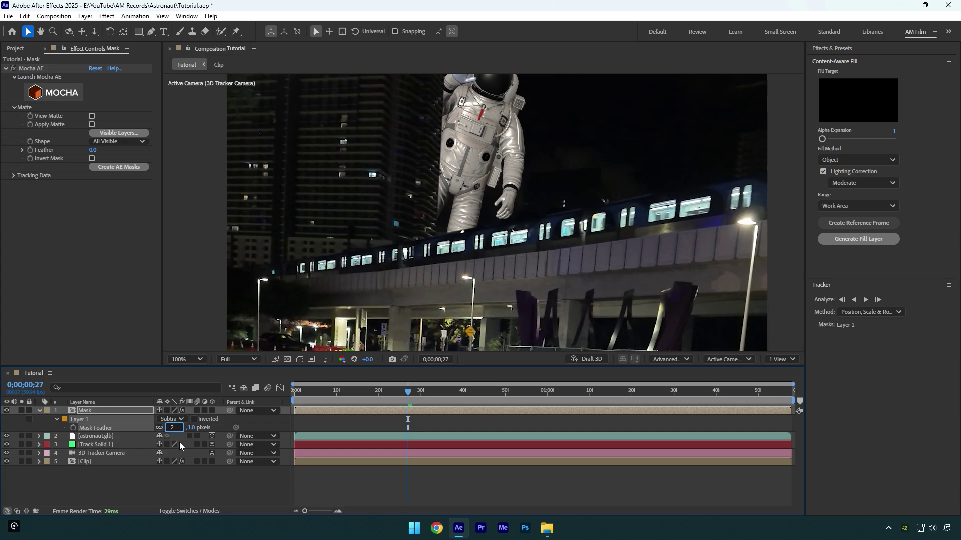
key(Return)
drag(413, 399, 295, 399)
click(186, 359)
click(200, 172)
key(space)
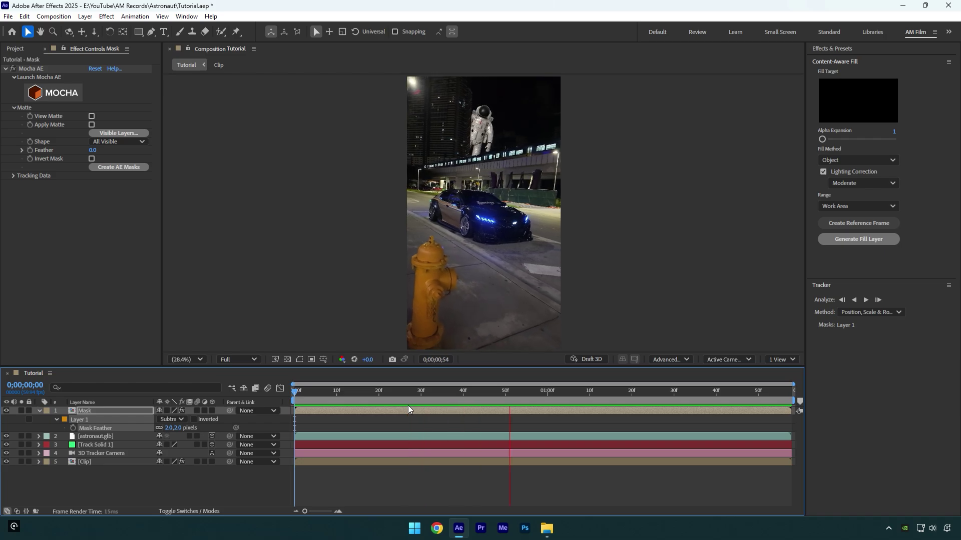
Pre-compose astronaut.glb as 'Astronaut' with all attributes moved, and enable Collapse Transformations
click(98, 436)
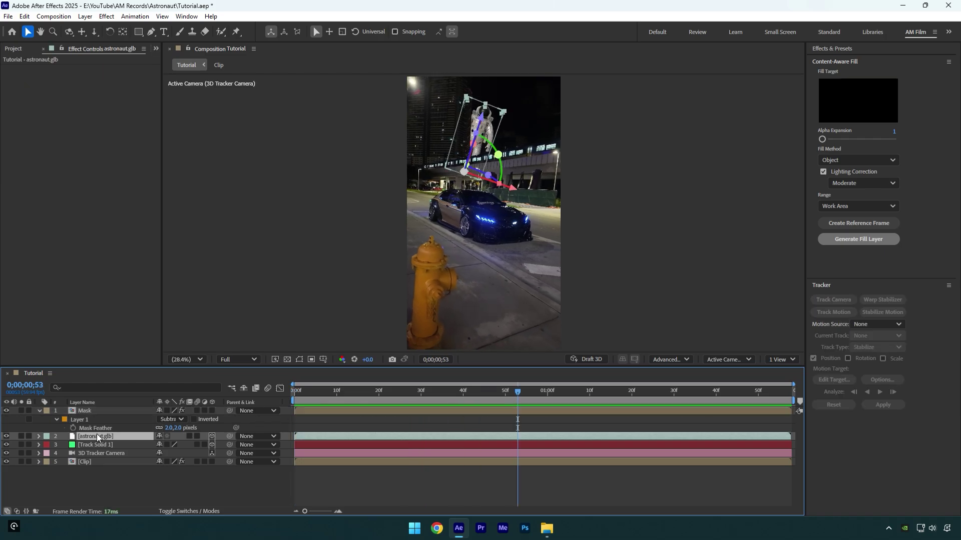
right_click(97, 435)
click(140, 366)
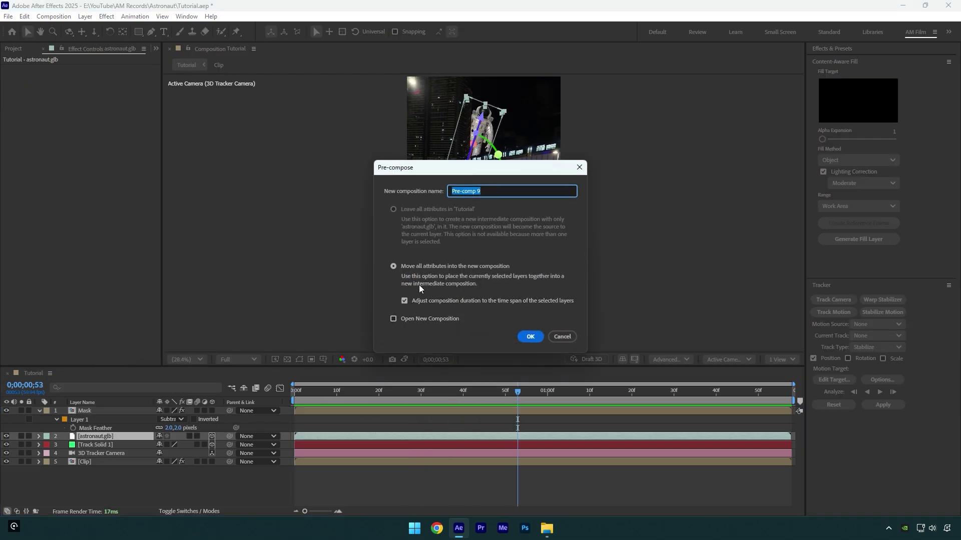
click(419, 266)
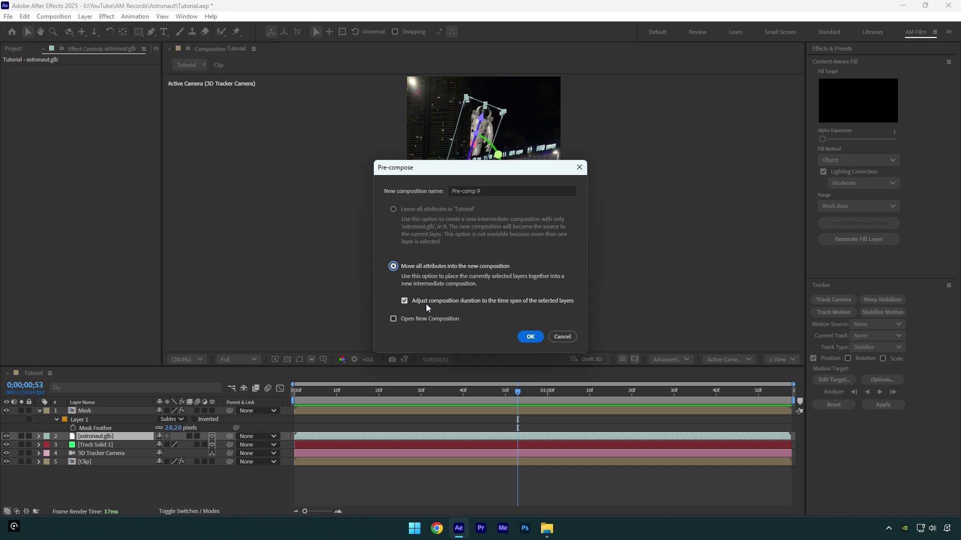
click(490, 191)
text(Astronaut)
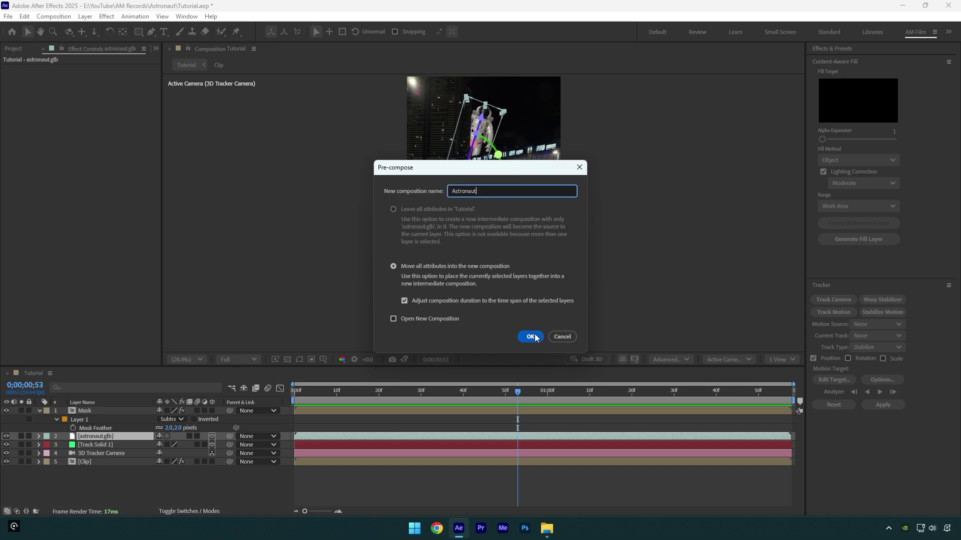
click(532, 337)
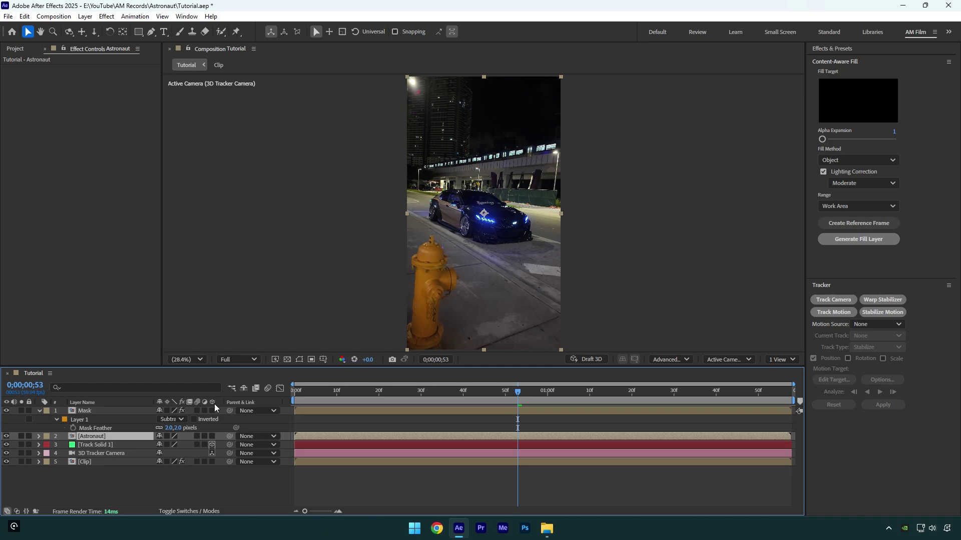
click(166, 437)
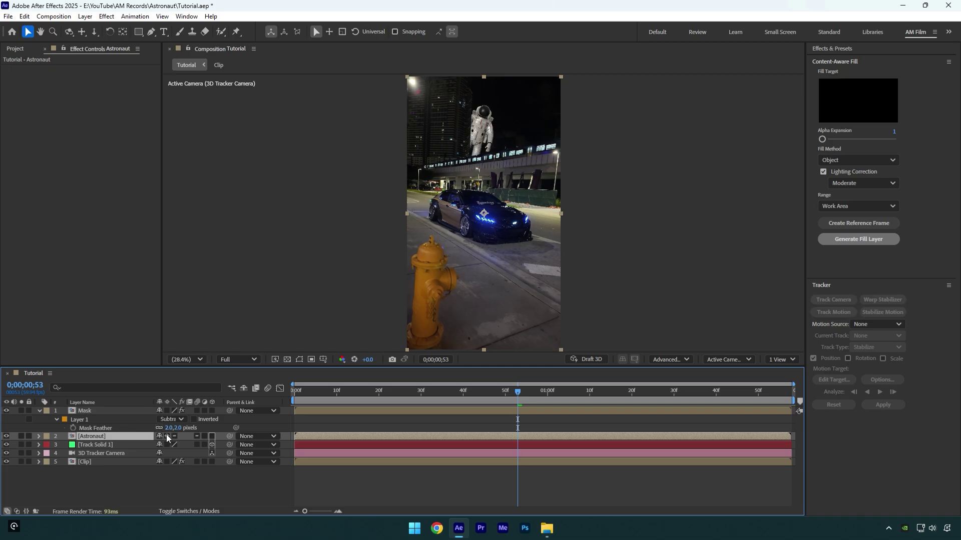
Apply Deep Glow to the Astronaut layer and lower its Exposure to 0.03
key(ctrl+space)
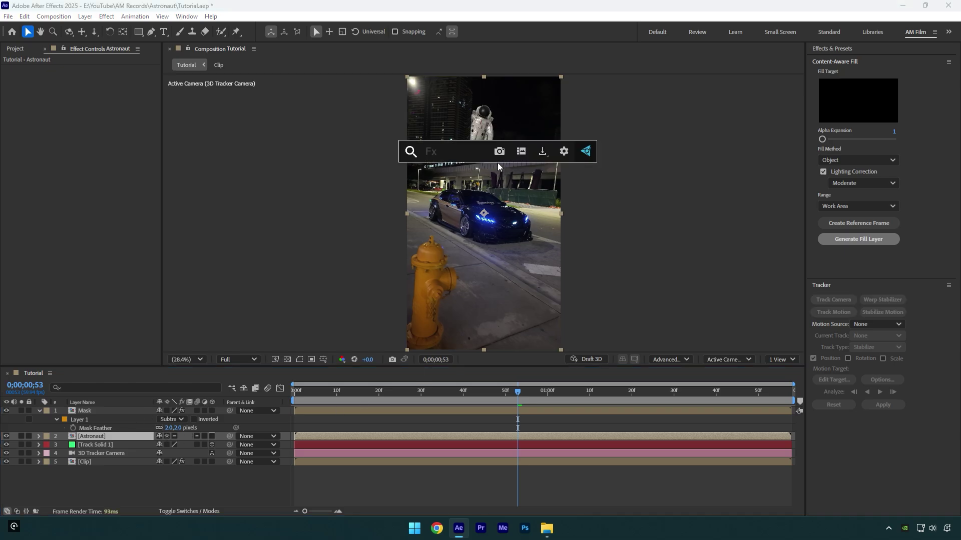
text(deep)
key(Return)
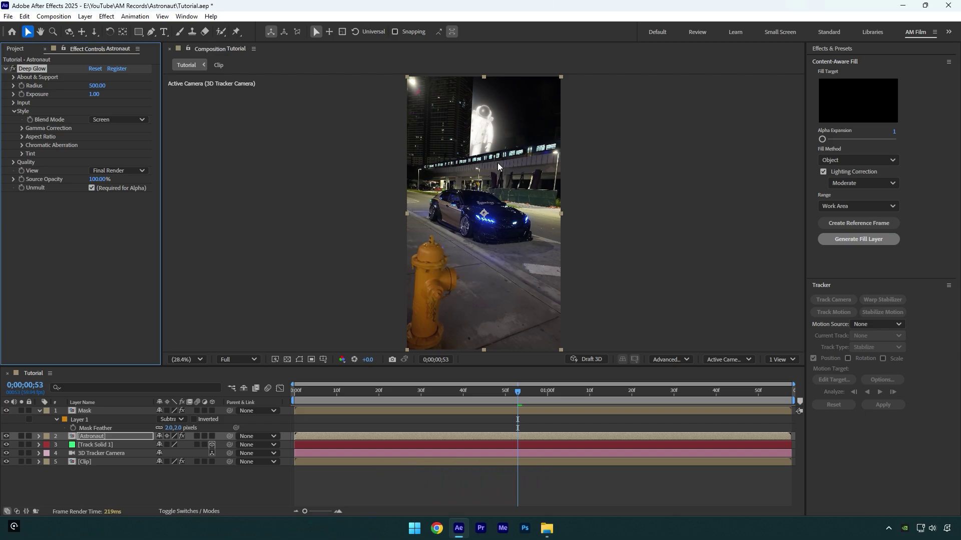
drag(92, 95, 75, 95)
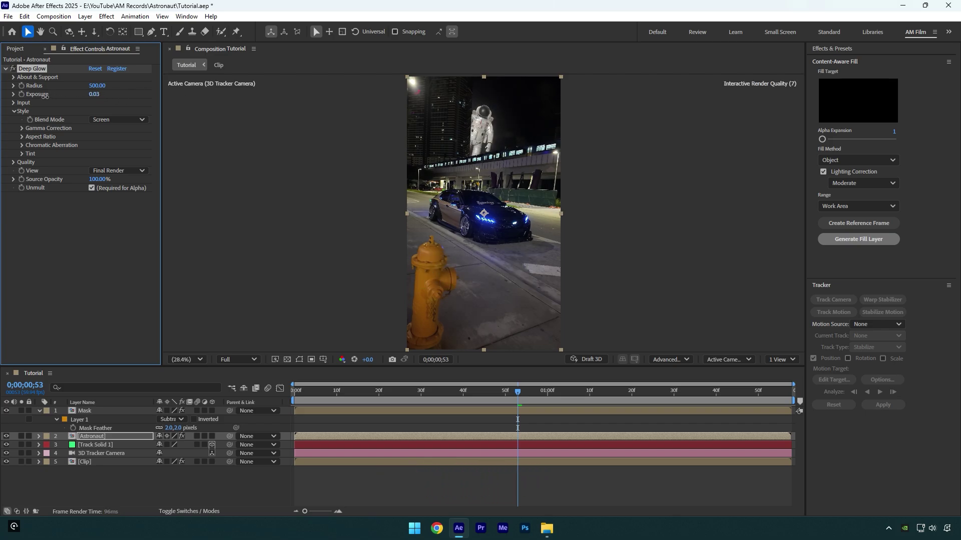
drag(514, 398, 371, 401)
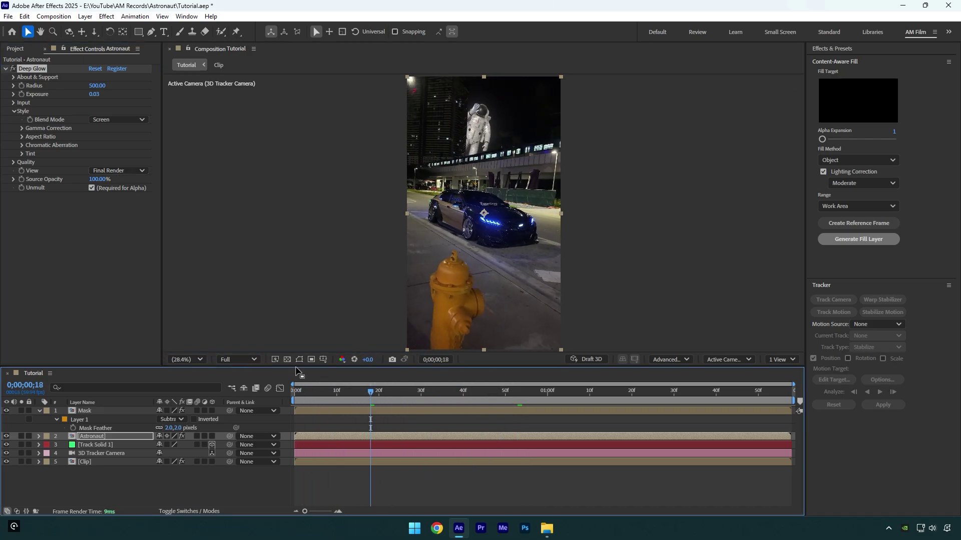
Enable Deep Glow's chromatic aberration at about 0.37% and preview the composite from the start
click(22, 145)
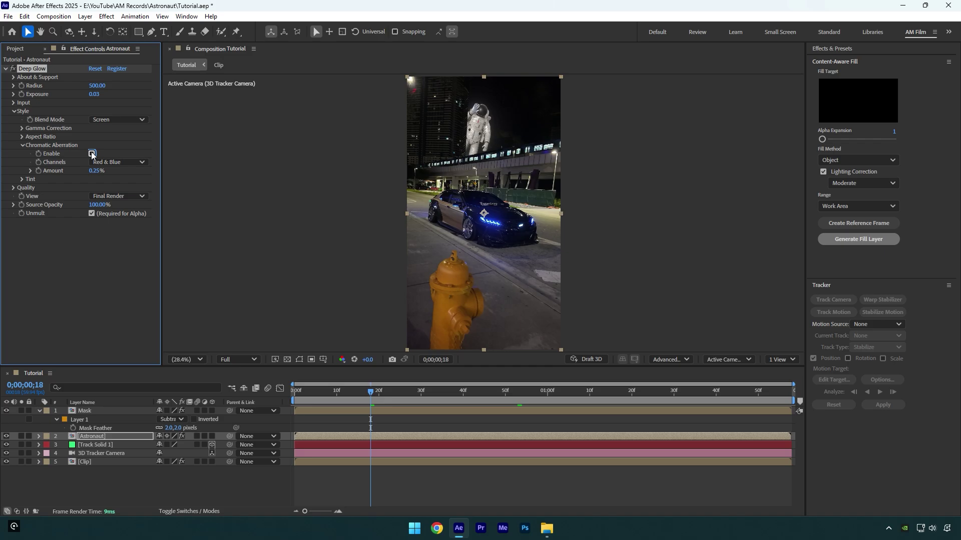
drag(92, 170, 98, 170)
drag(364, 399, 282, 393)
key(space)
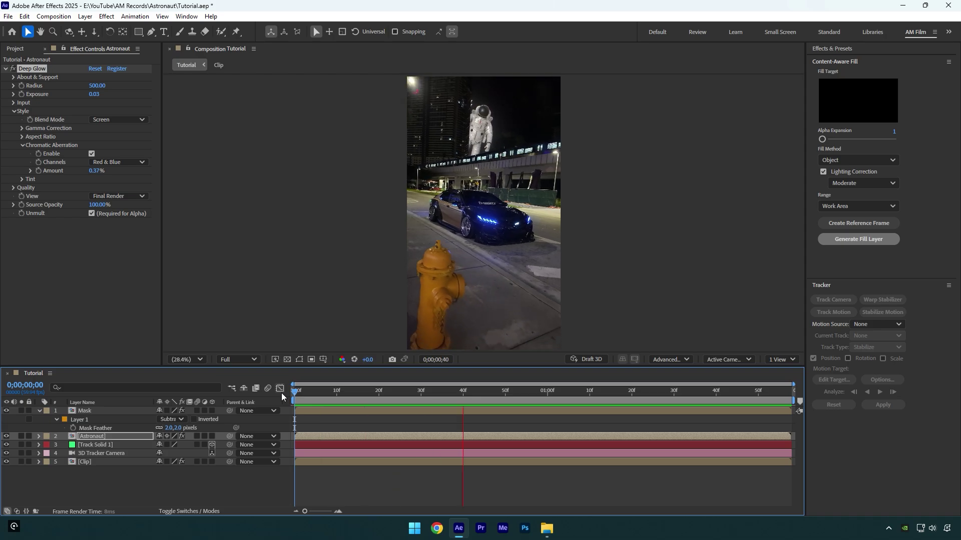